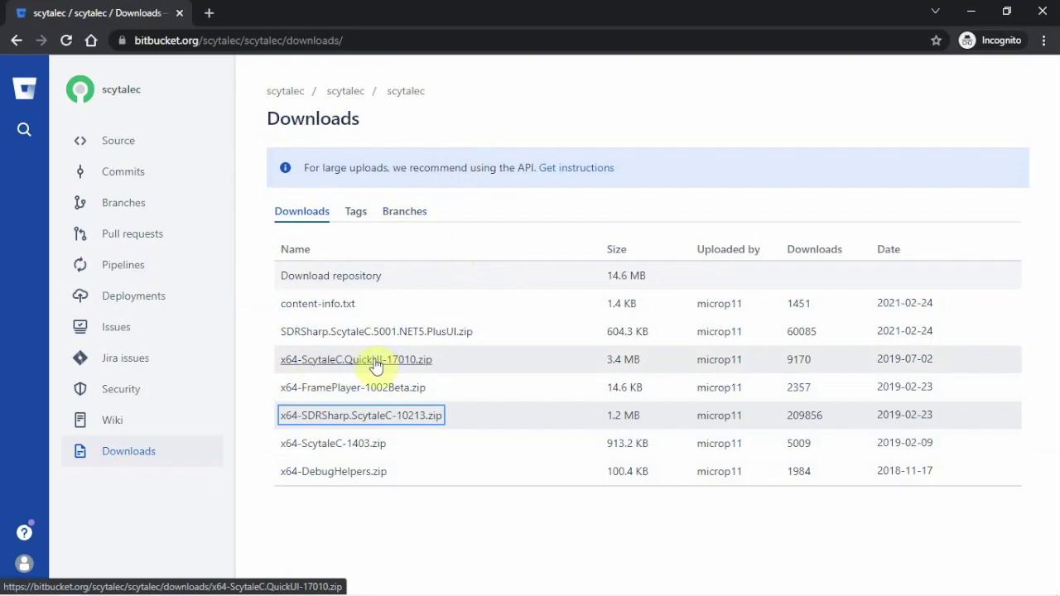
Step: Select the full scytalec Downloads page URL and bring up the extracted SDRSharp.ScytaleC.5001.NET5.PlusUI folder
click(149, 46)
click(368, 47)
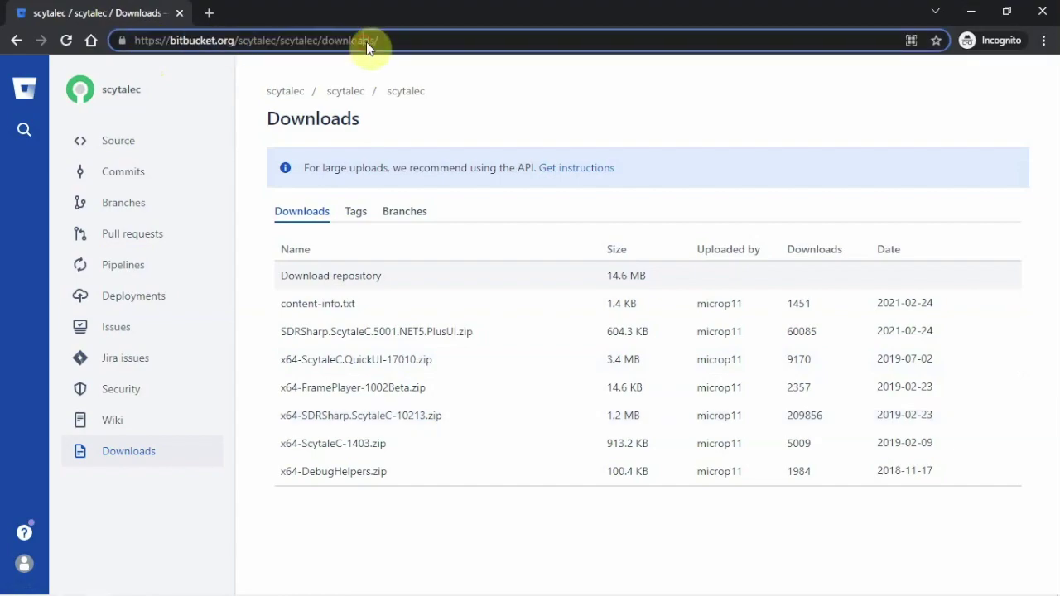
click(428, 41)
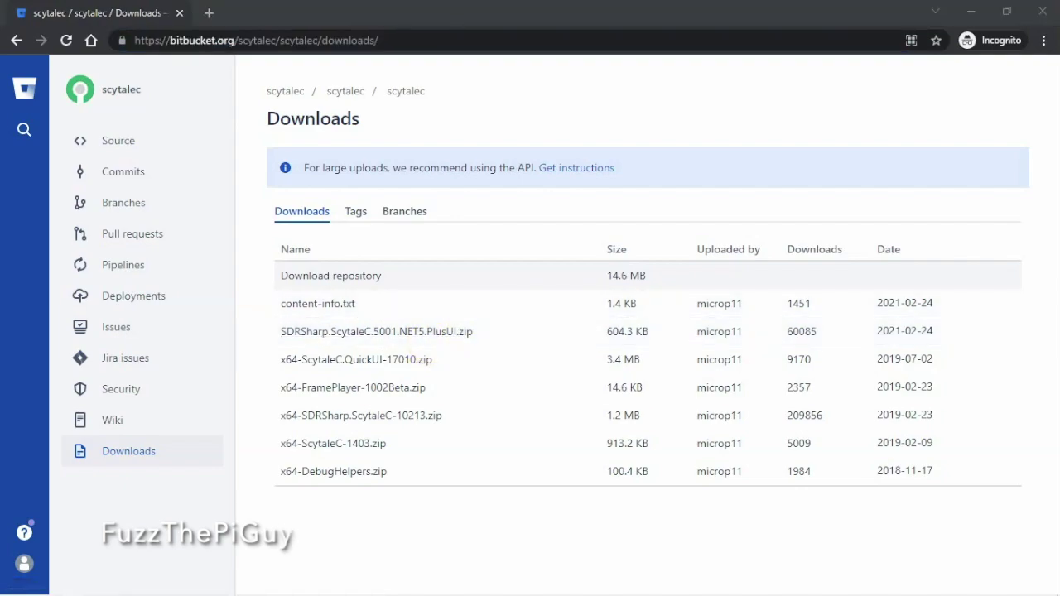
click(466, 106)
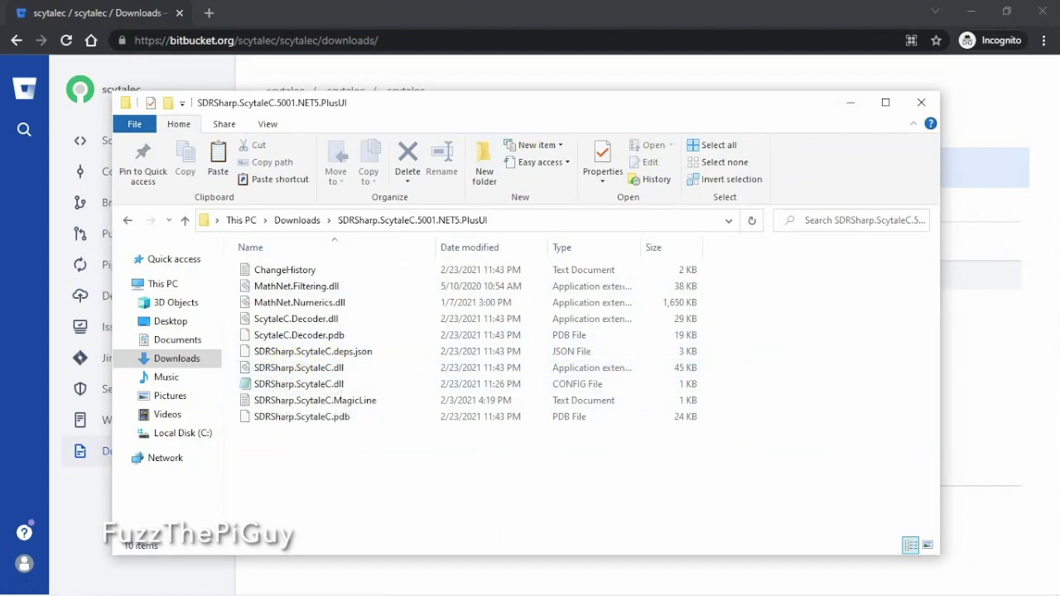
Step: Place a second window on the sdrsharp - 1811 install folder and bring up the Plugins file's actions
drag(1059, 69, 761, 115)
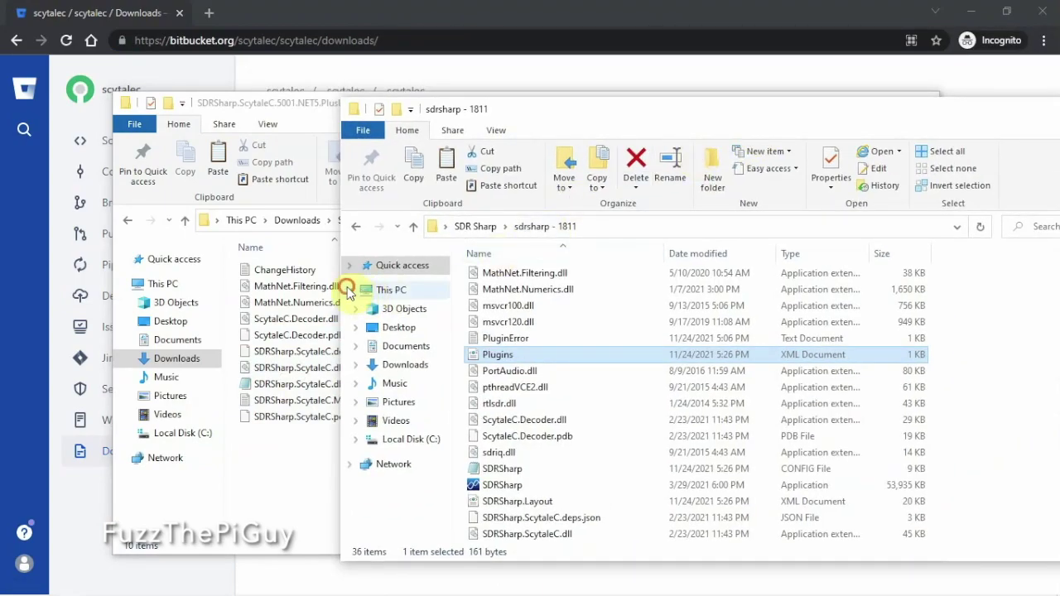
click(121, 284)
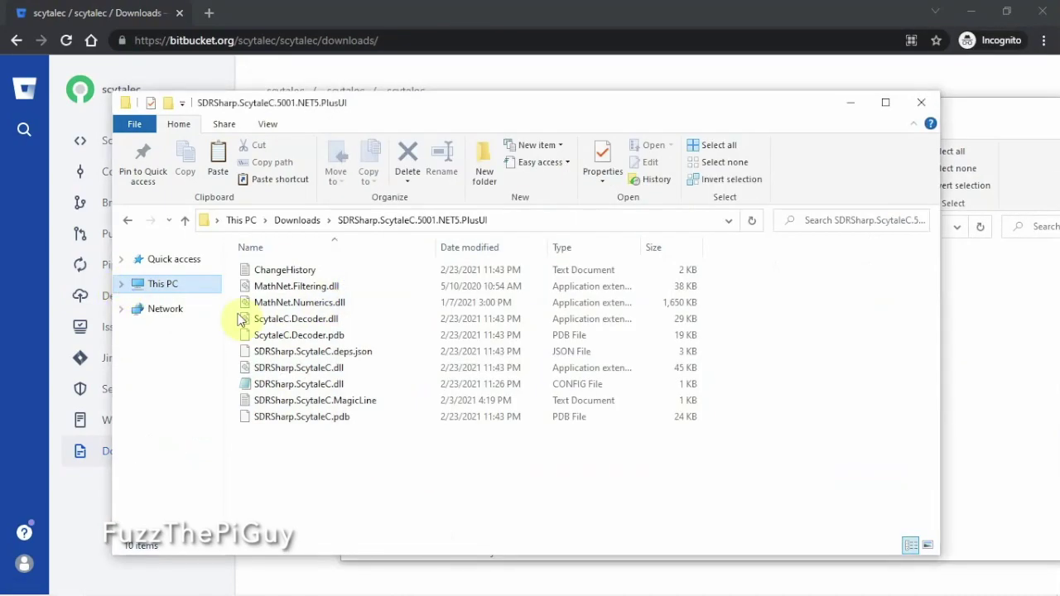
click(1031, 126)
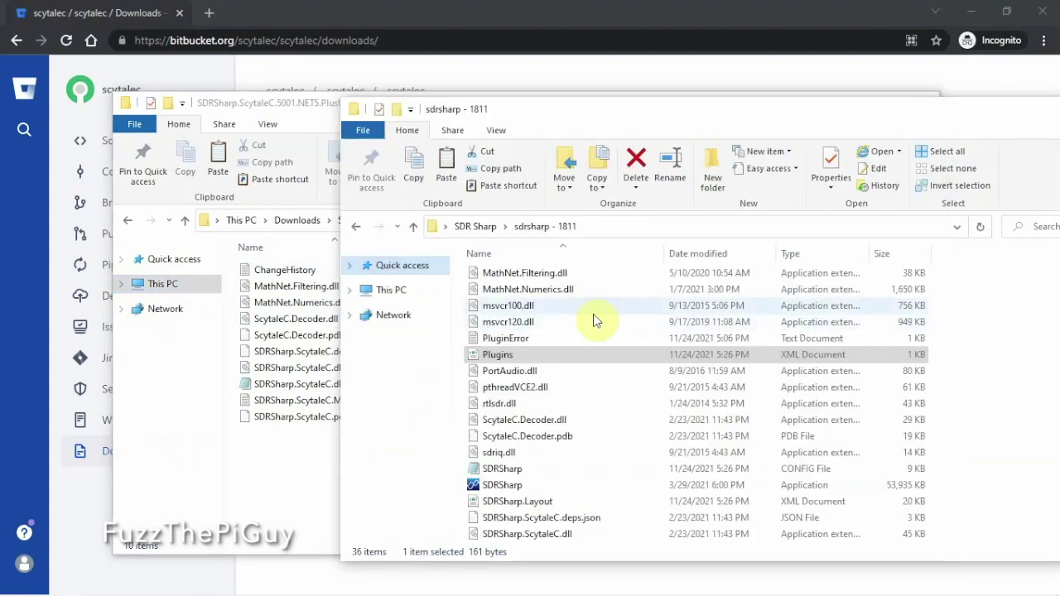
key(alt+Up)
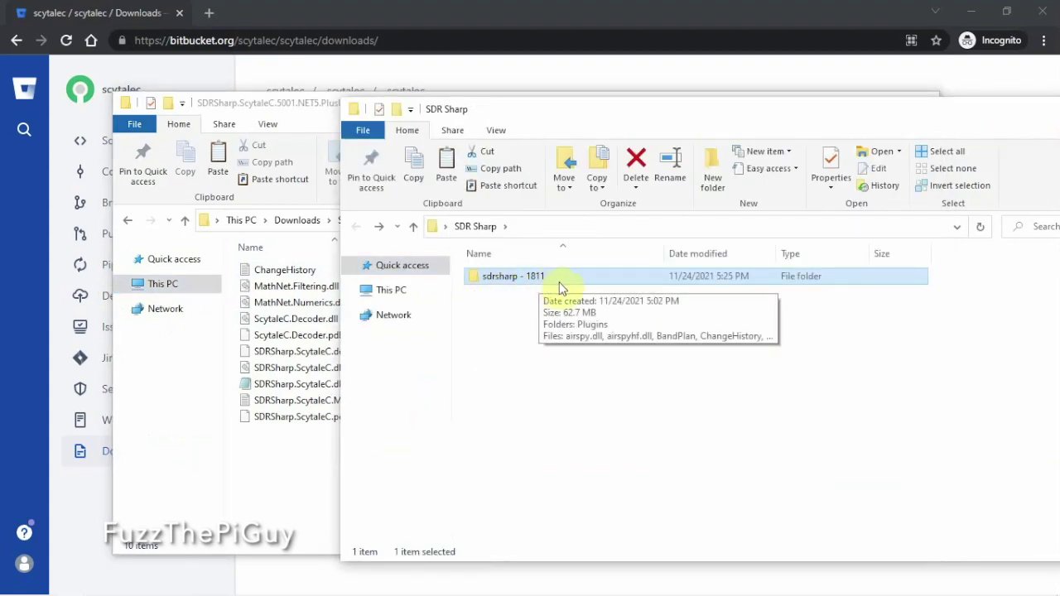
double_click(557, 280)
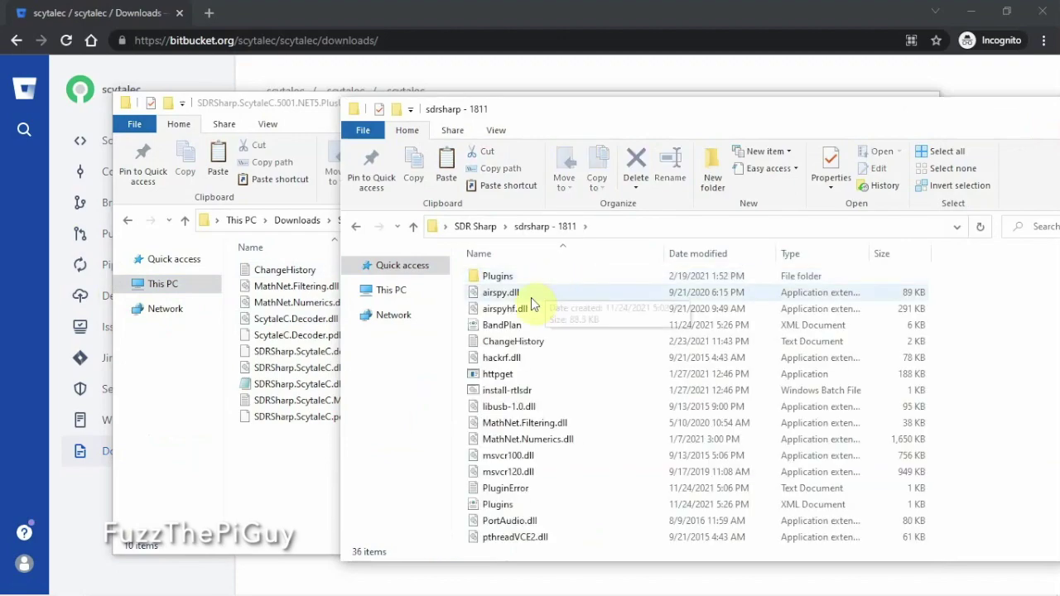
scroll(547, 314, down, 2)
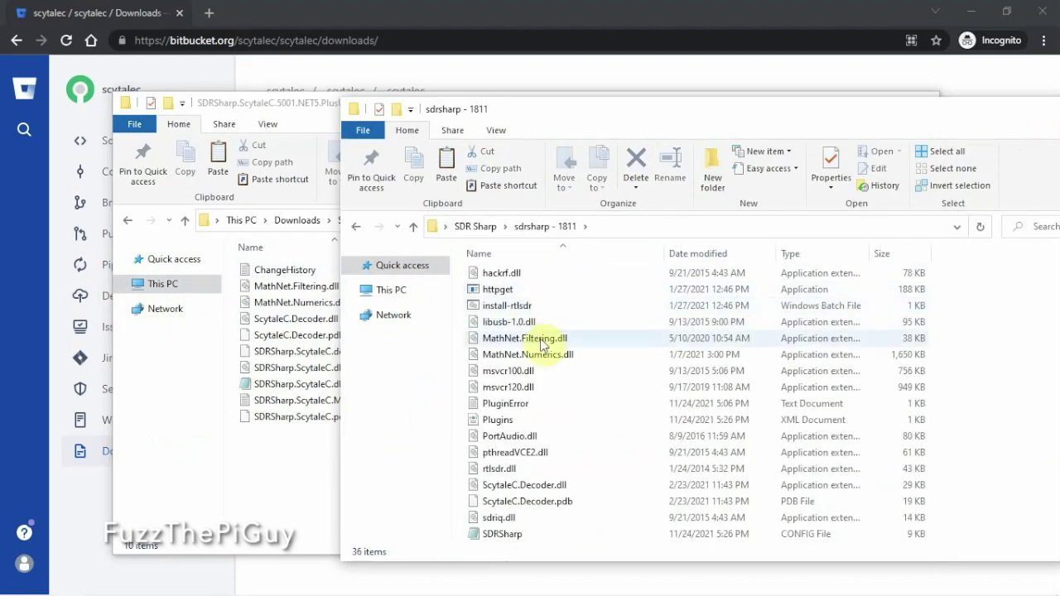
click(497, 422)
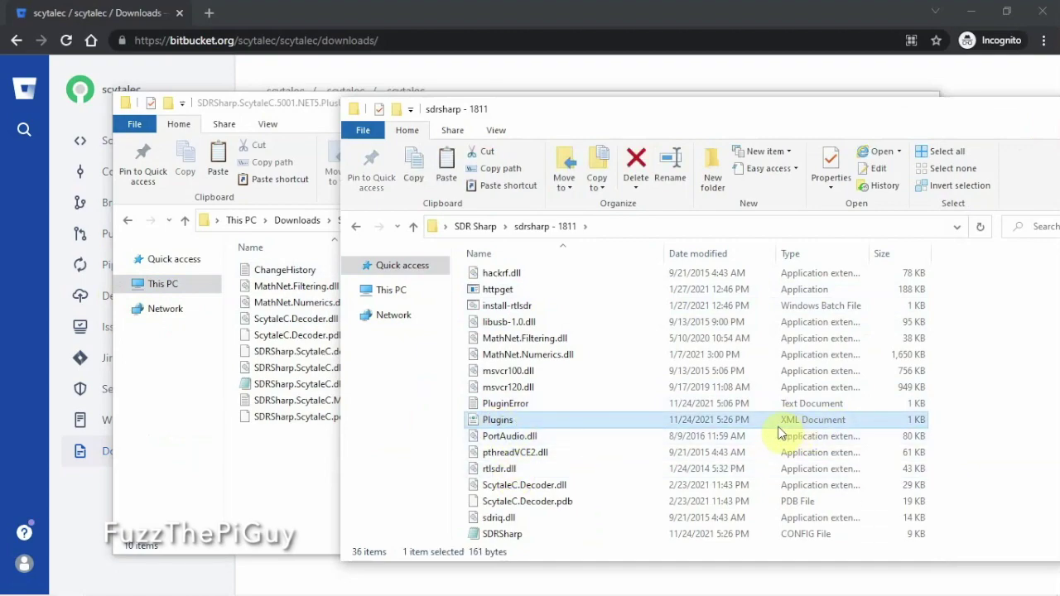
right_click(548, 416)
Step: Open Plugins in Notepad and add a blank line after the Sample Plugin entry
click(609, 121)
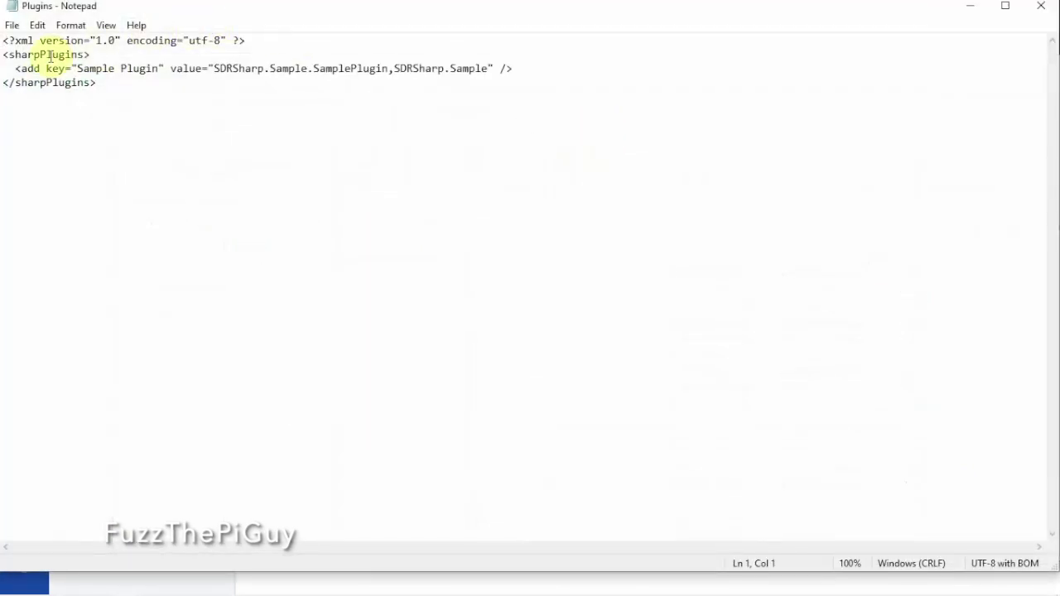
drag(18, 69, 528, 78)
click(524, 74)
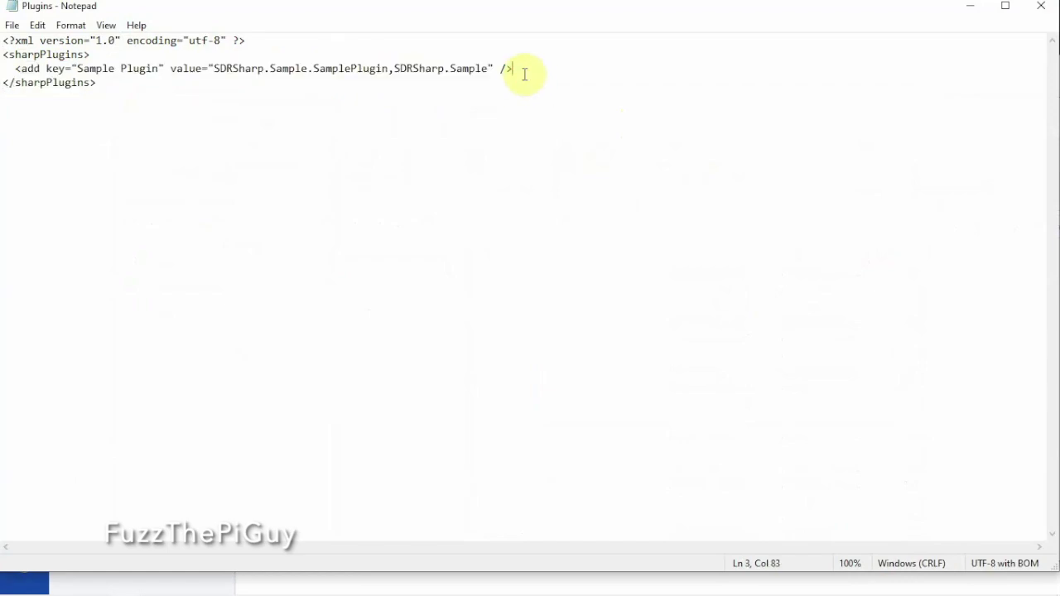
key(Return)
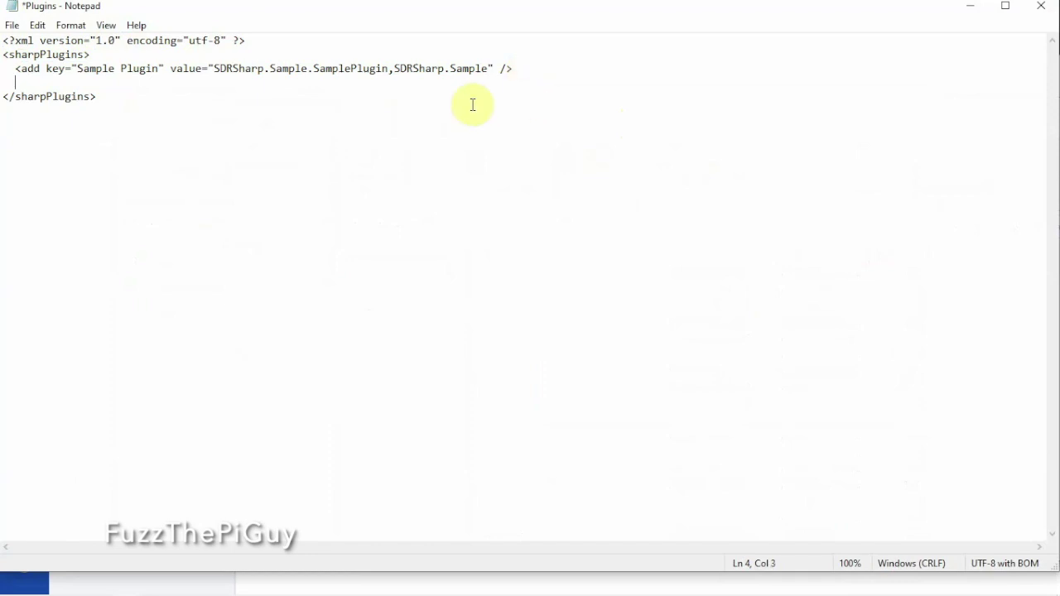
Step: Copy the ScytaleC plugin line from the SDRSharp.ScytaleC.MagicLine file, then close it
mouse_move(263, 589)
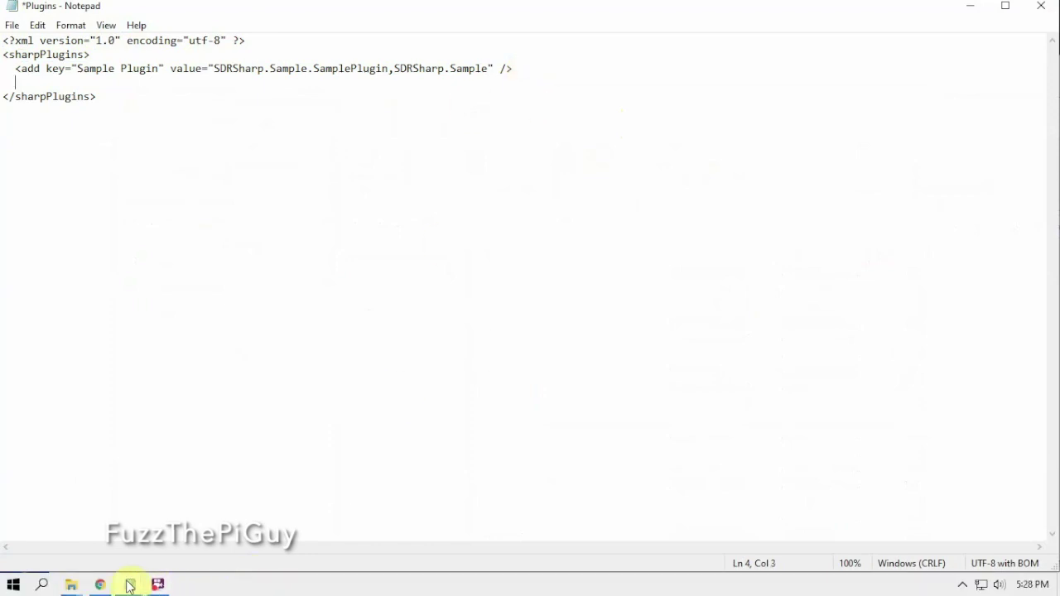
mouse_move(75, 588)
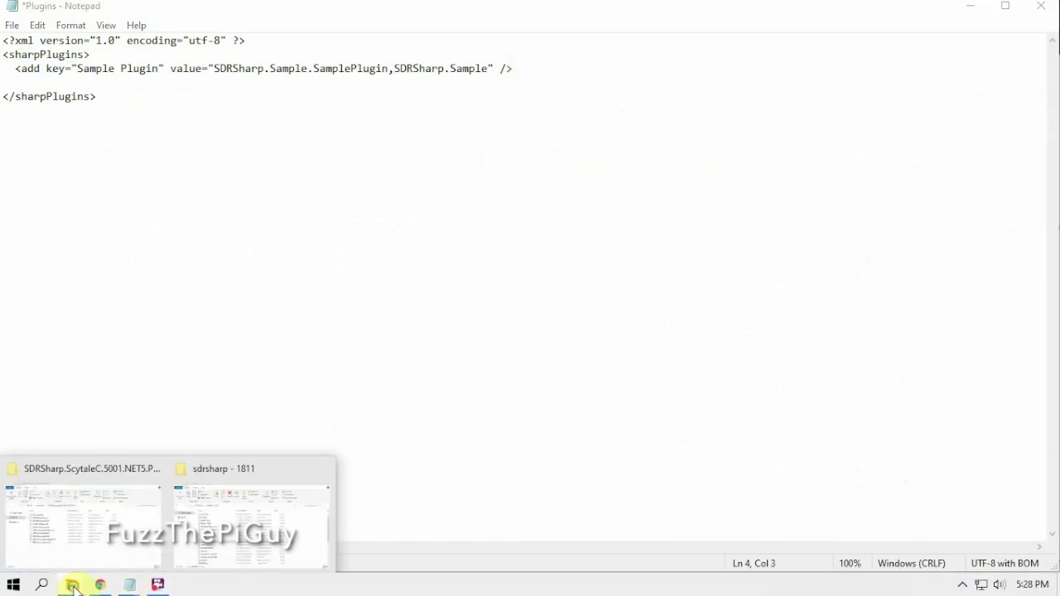
click(88, 534)
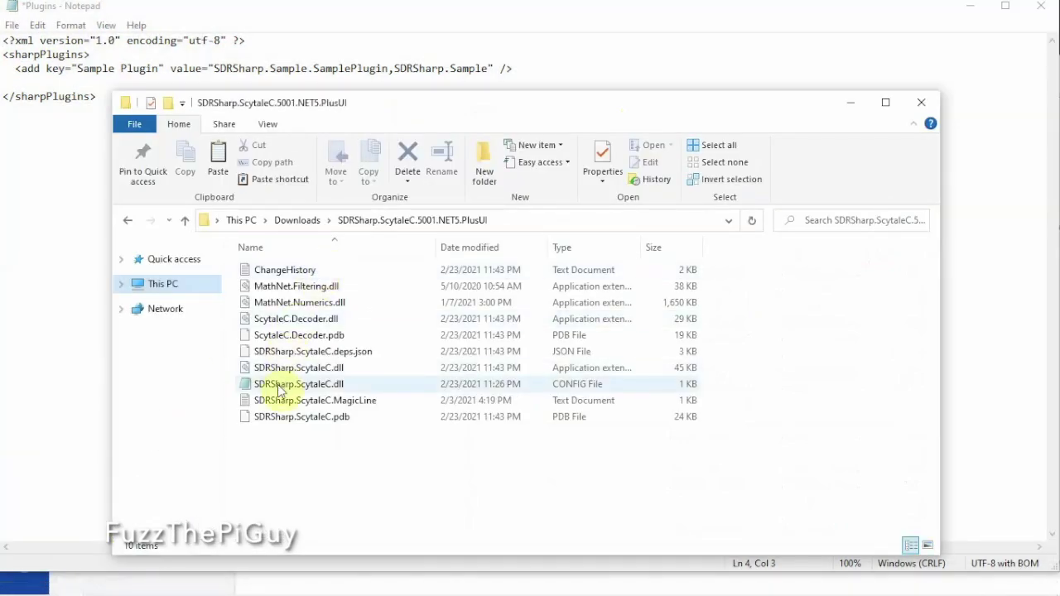
click(353, 404)
double_click(353, 403)
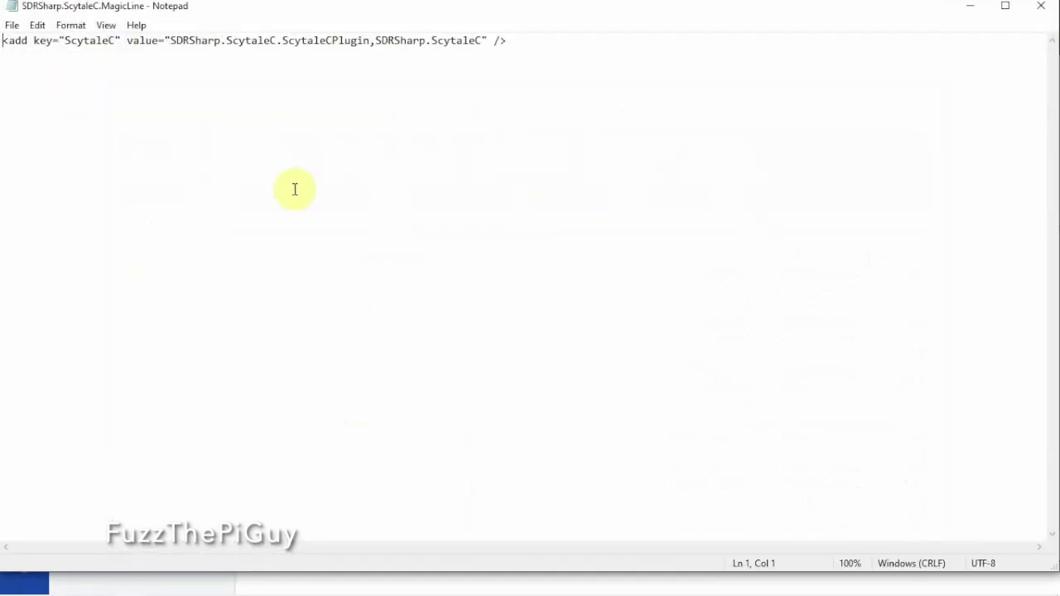
drag(518, 42, 23, 43)
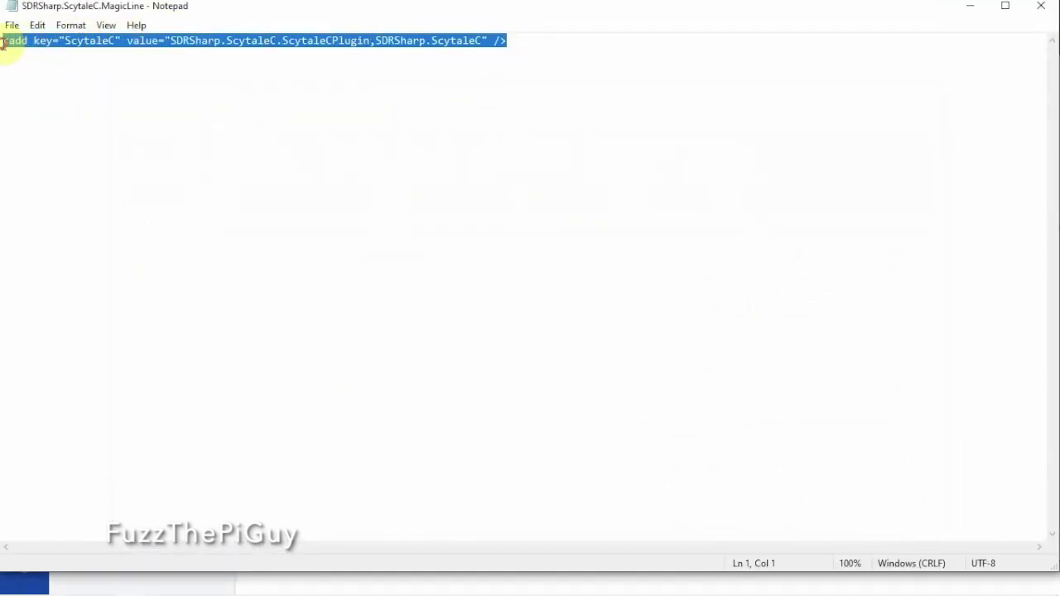
right_click(47, 40)
click(86, 91)
click(1041, 10)
Step: Paste the ScytaleC line on line 4 of Plugins, save, and close Notepad
click(79, 155)
click(29, 82)
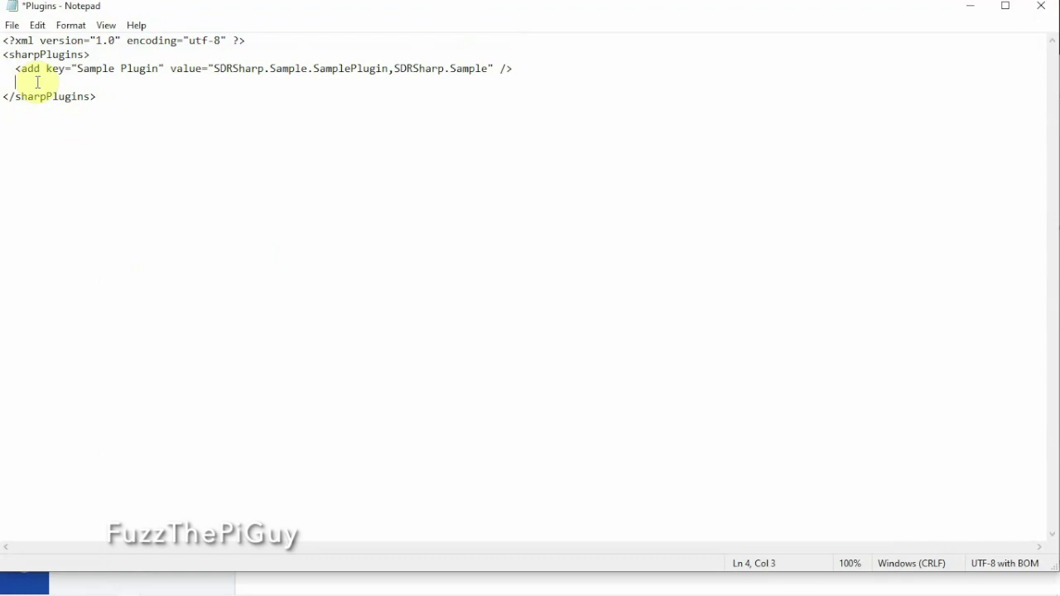
key(ctrl+v)
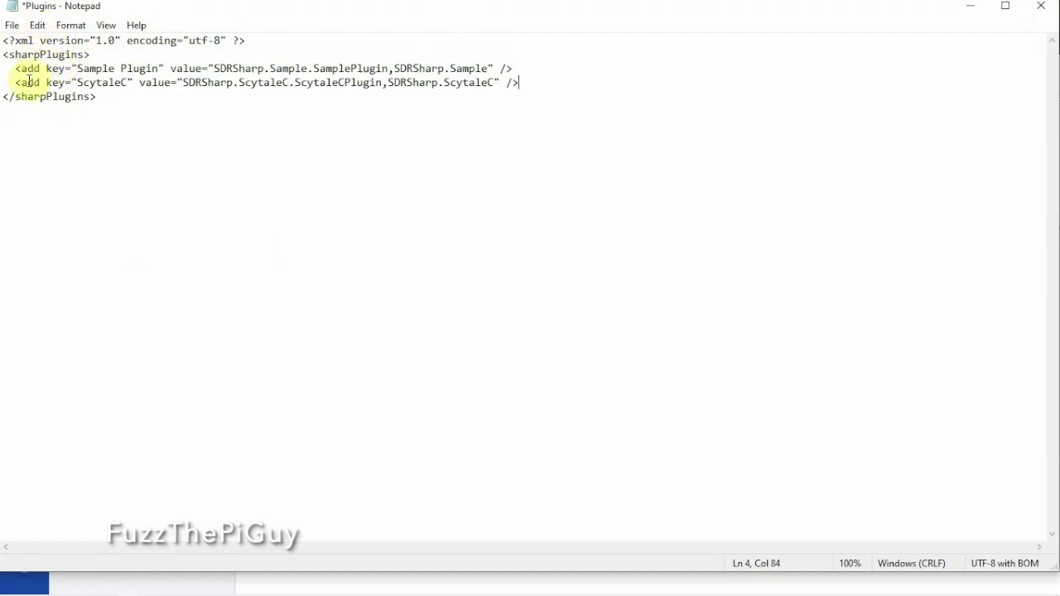
click(12, 25)
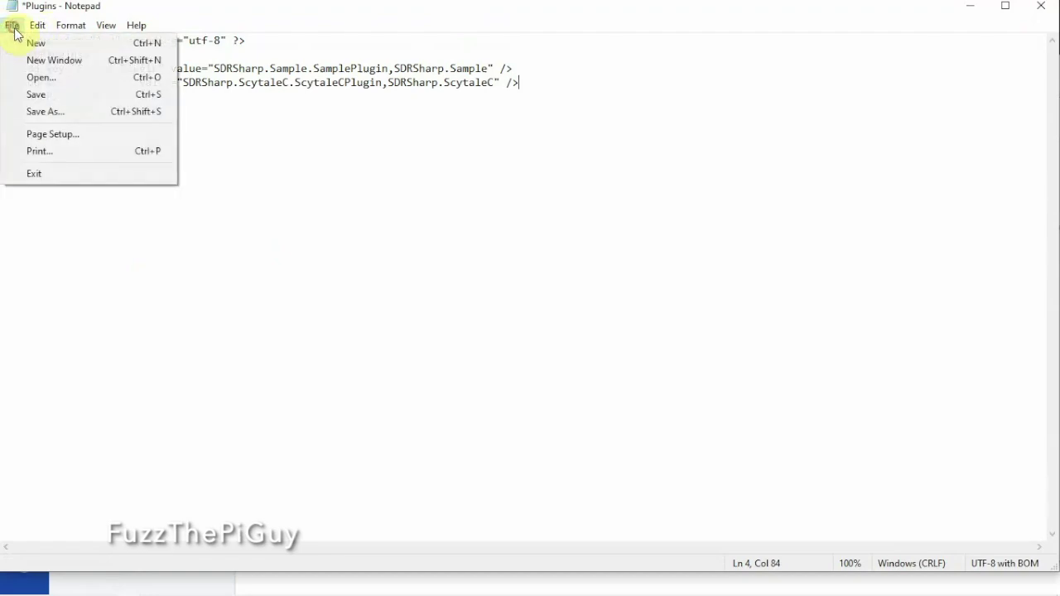
click(35, 94)
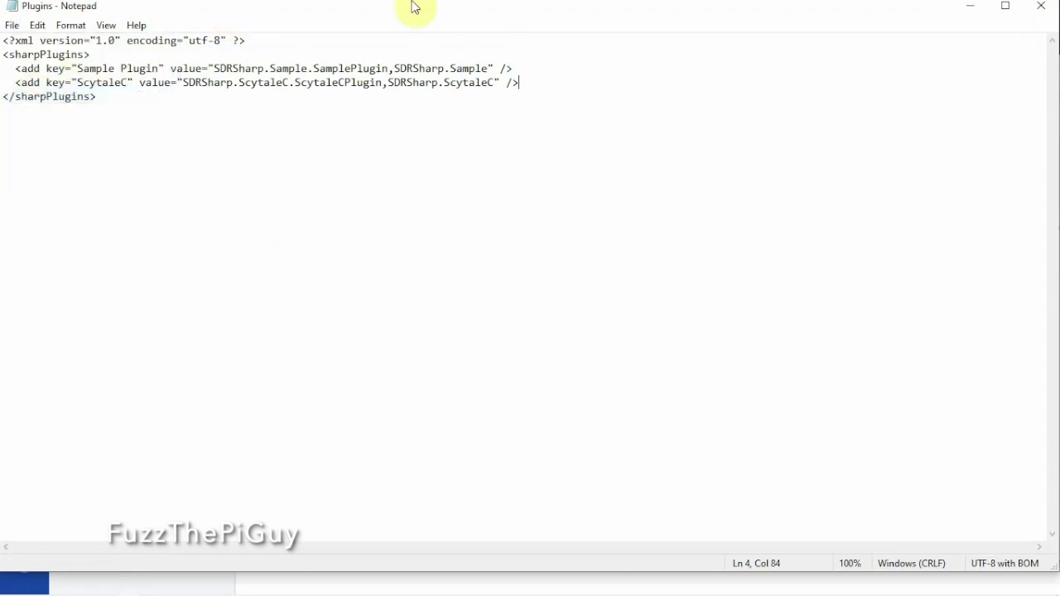
click(1031, 7)
Step: Copy all ten ScytaleC plugin files into sdrsharp - 1811, replacing existing duplicates
drag(307, 464, 303, 272)
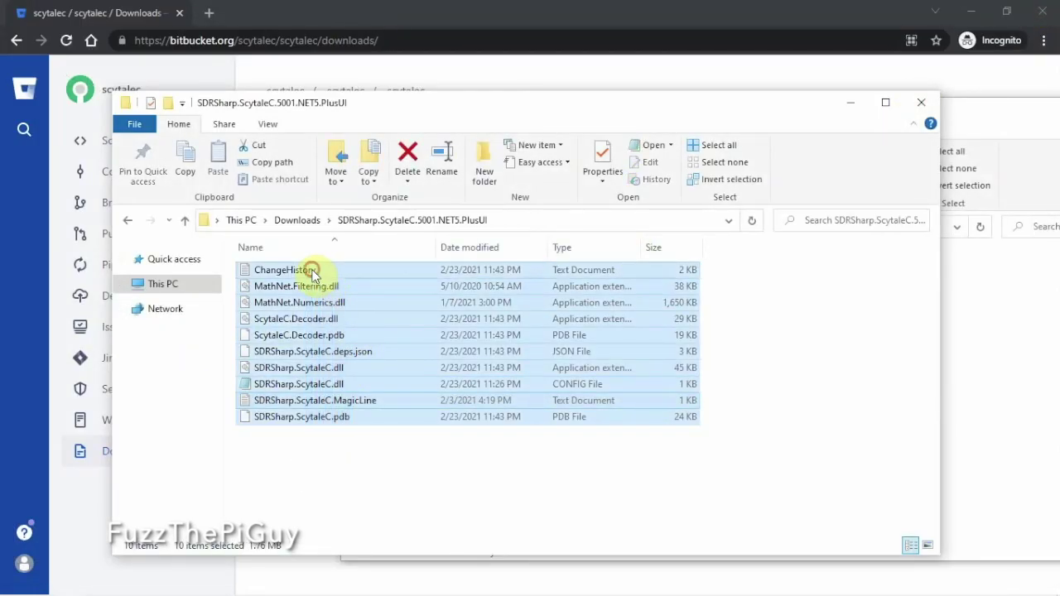
right_click(292, 280)
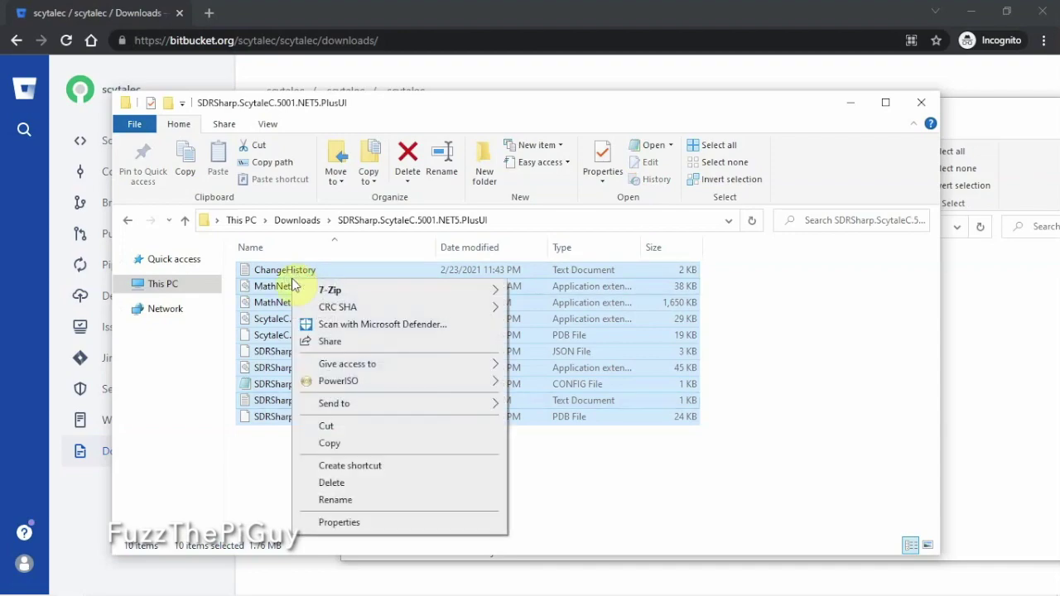
click(332, 441)
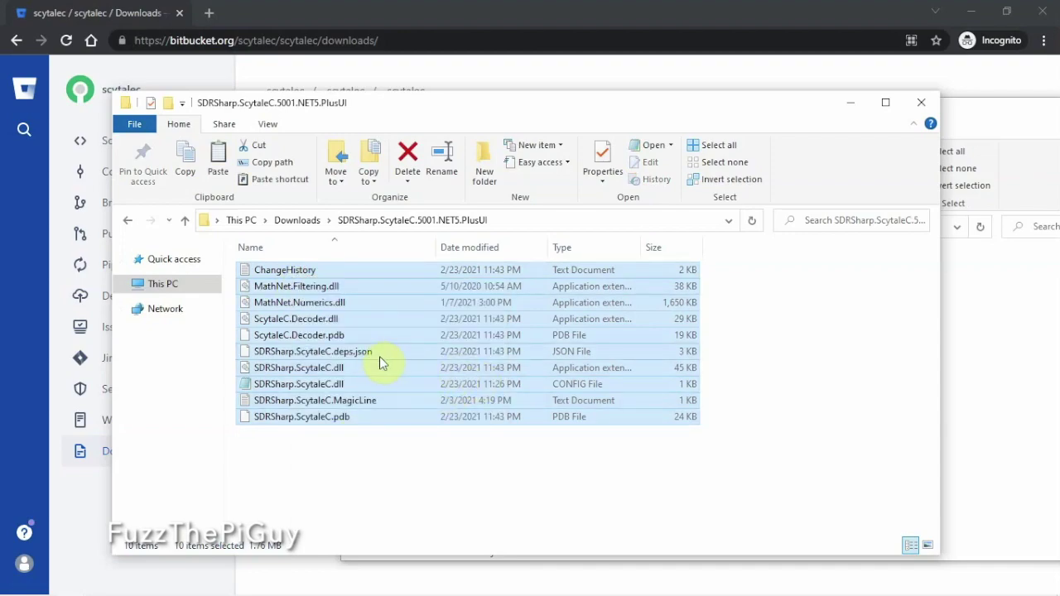
click(839, 104)
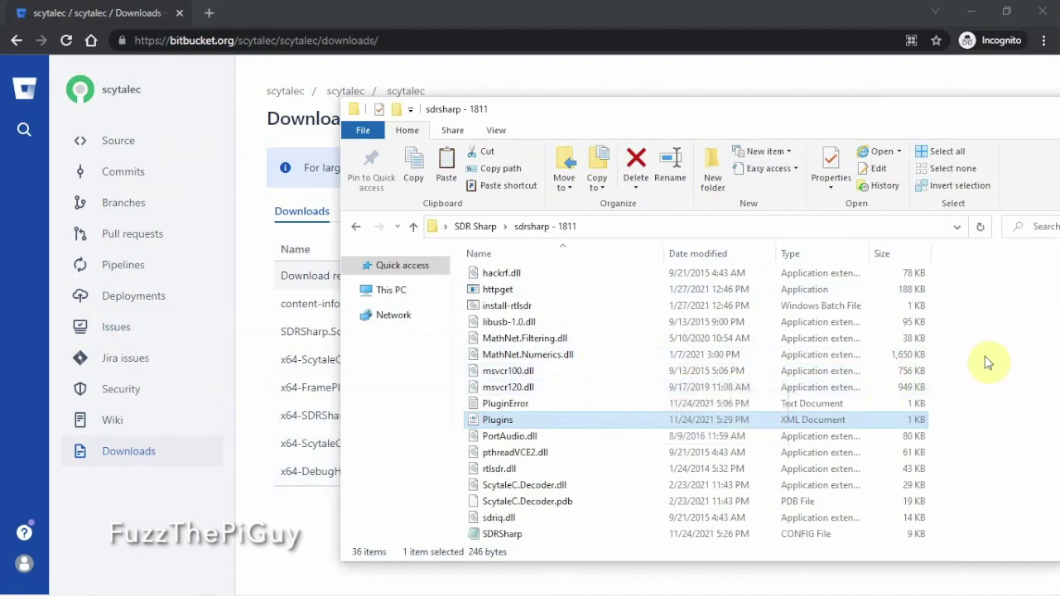
drag(881, 126, 655, 69)
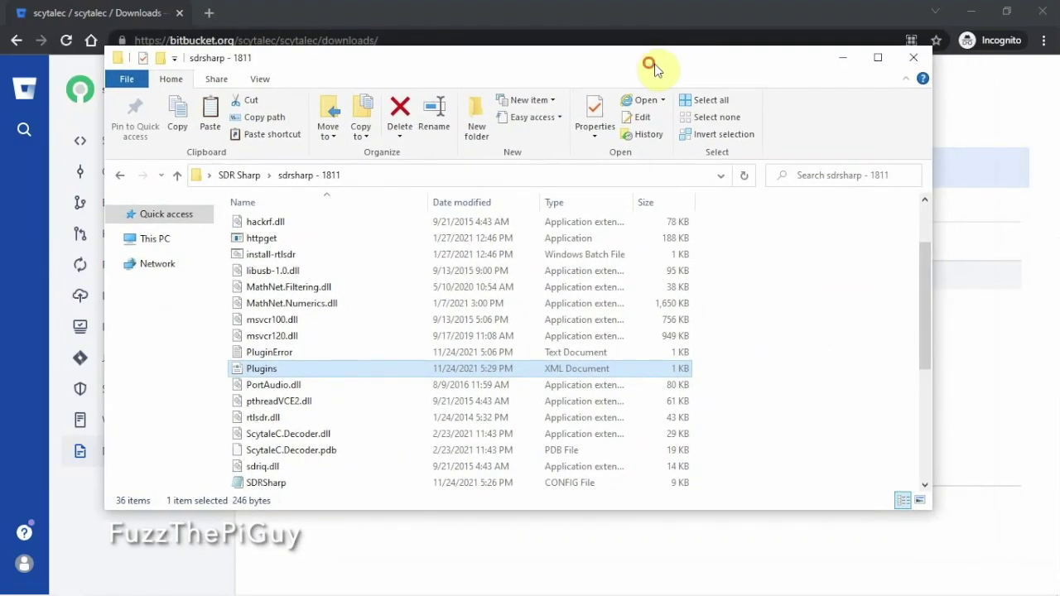
click(789, 343)
right_click(786, 337)
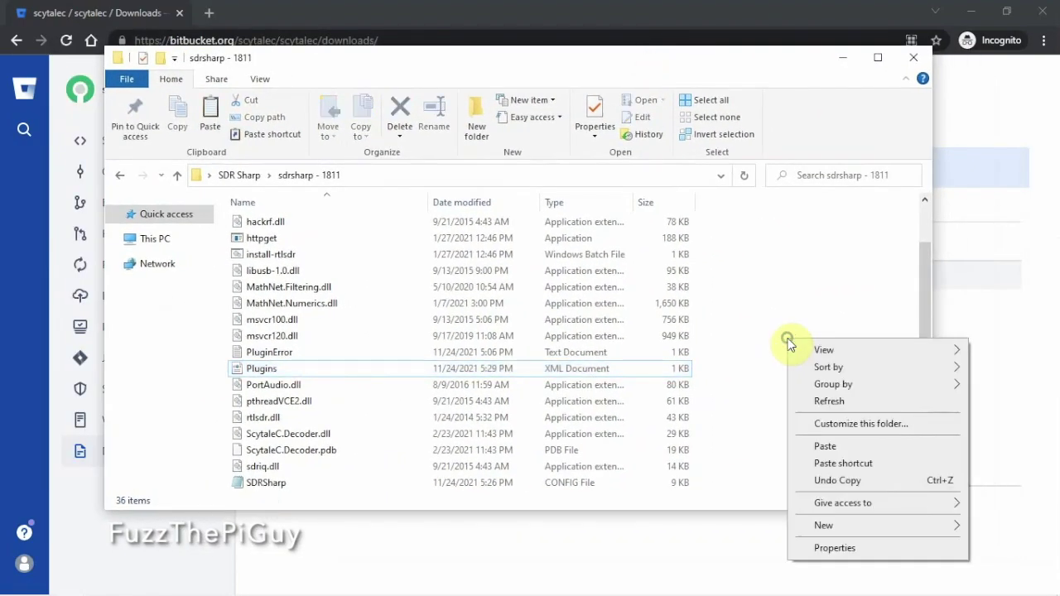
click(827, 446)
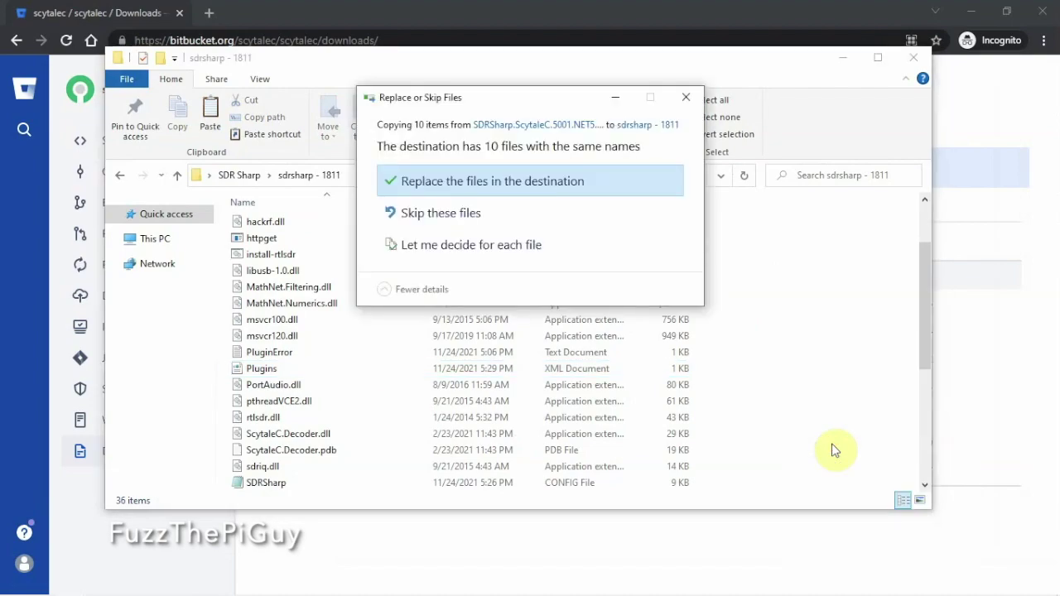
click(496, 187)
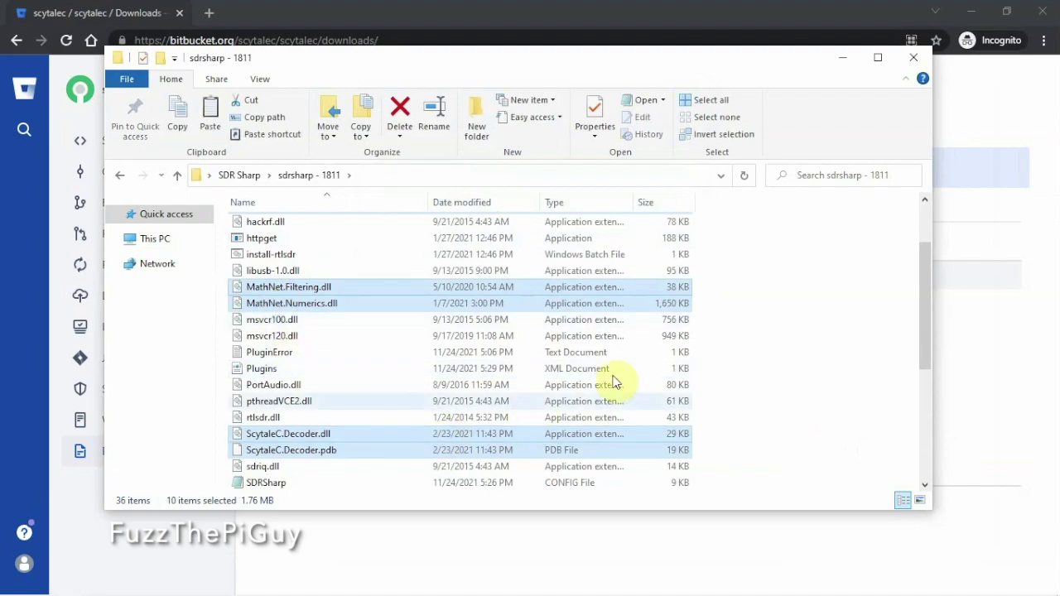
Step: Launch SDRSharp.exe from the sdrsharp - 1811 folder
click(740, 318)
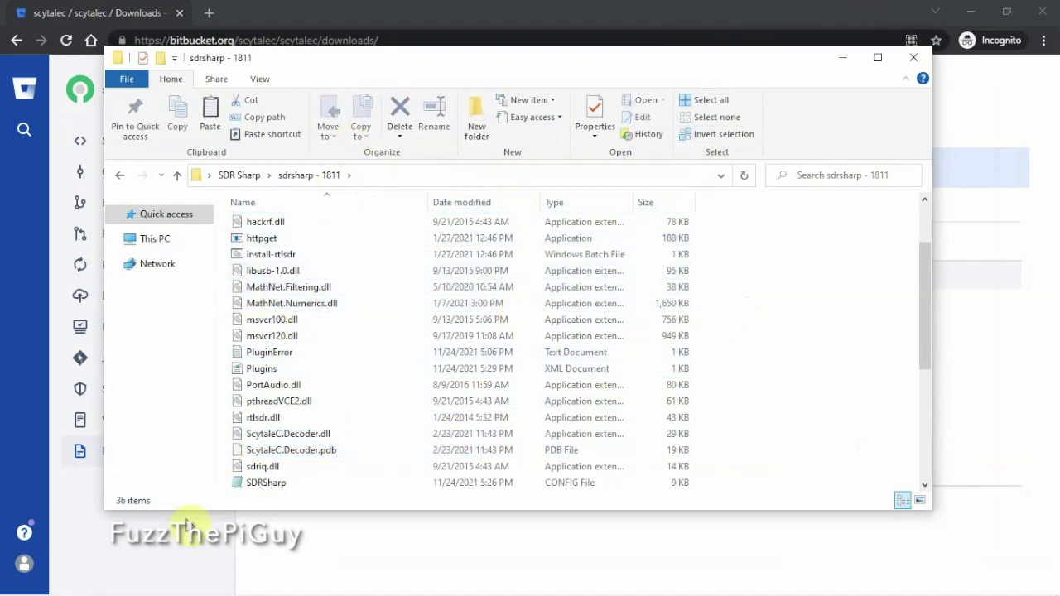
scroll(343, 403, down, 3)
double_click(283, 354)
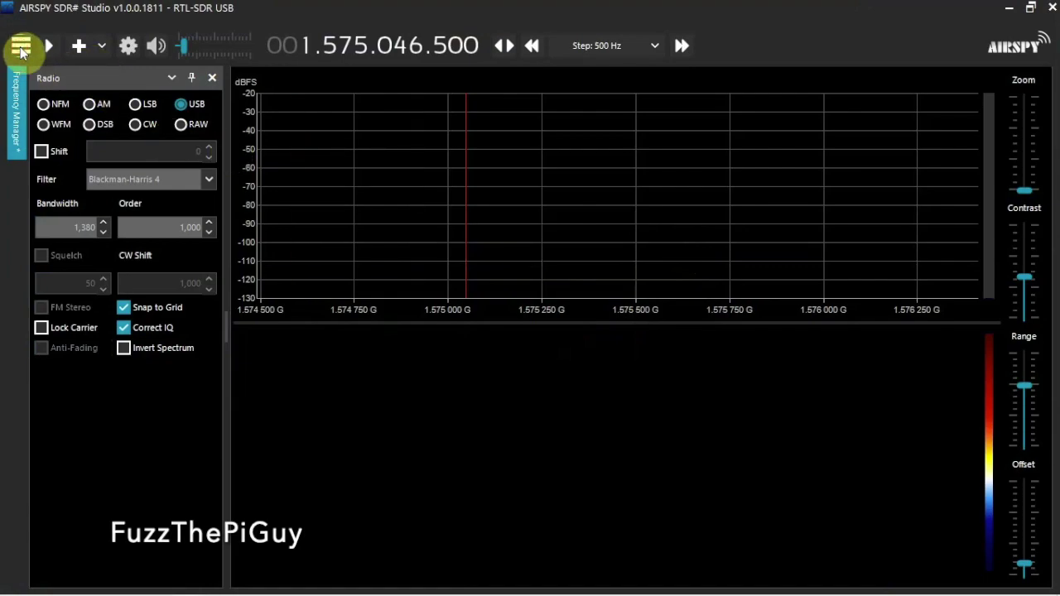
Step: Dock the Scytale-C panel from the hamburger menu and request its Quick UI
click(21, 48)
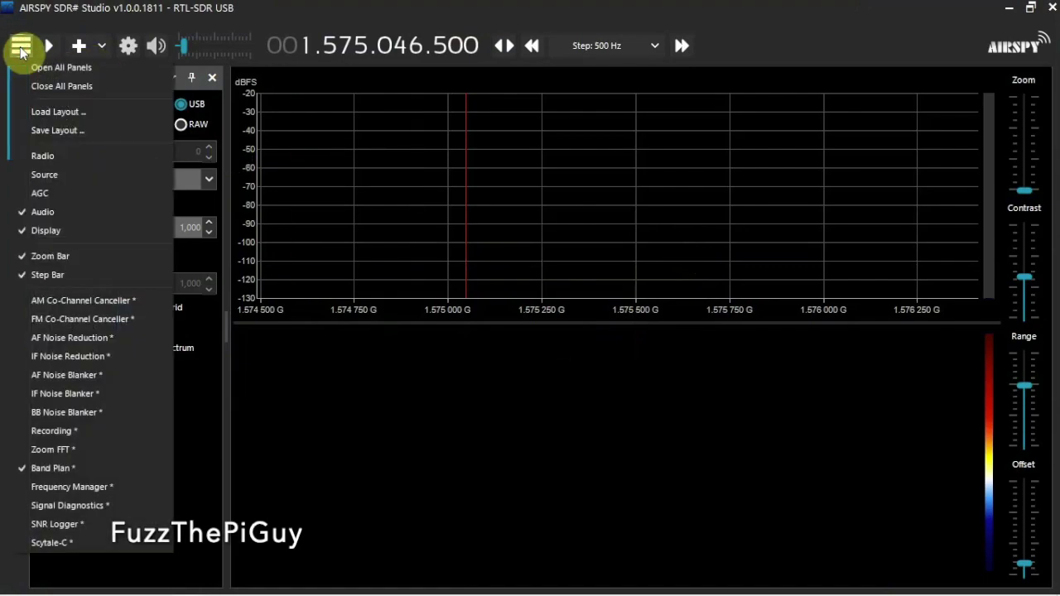
click(69, 545)
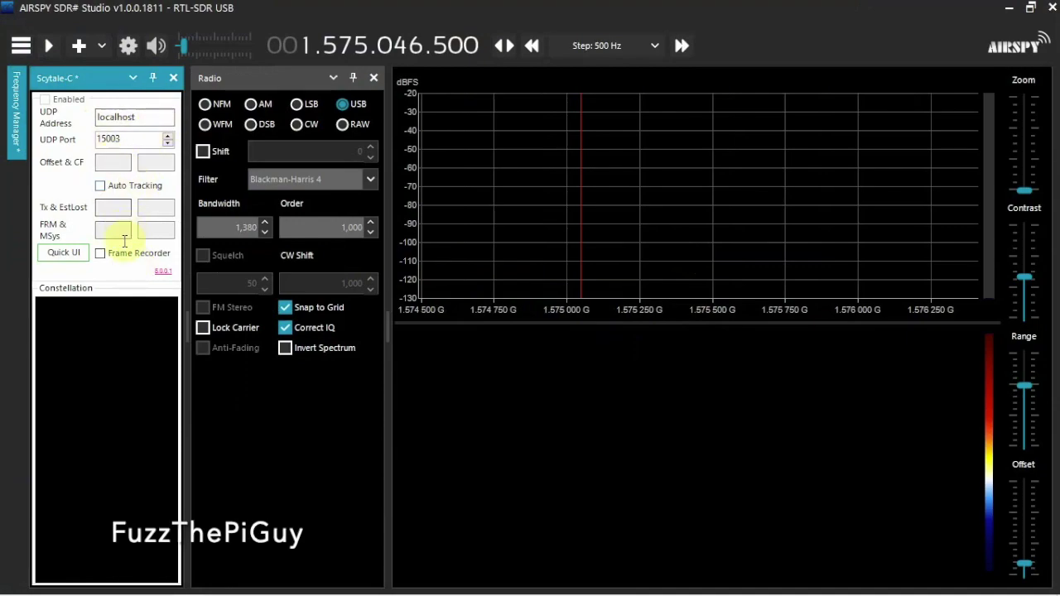
click(64, 253)
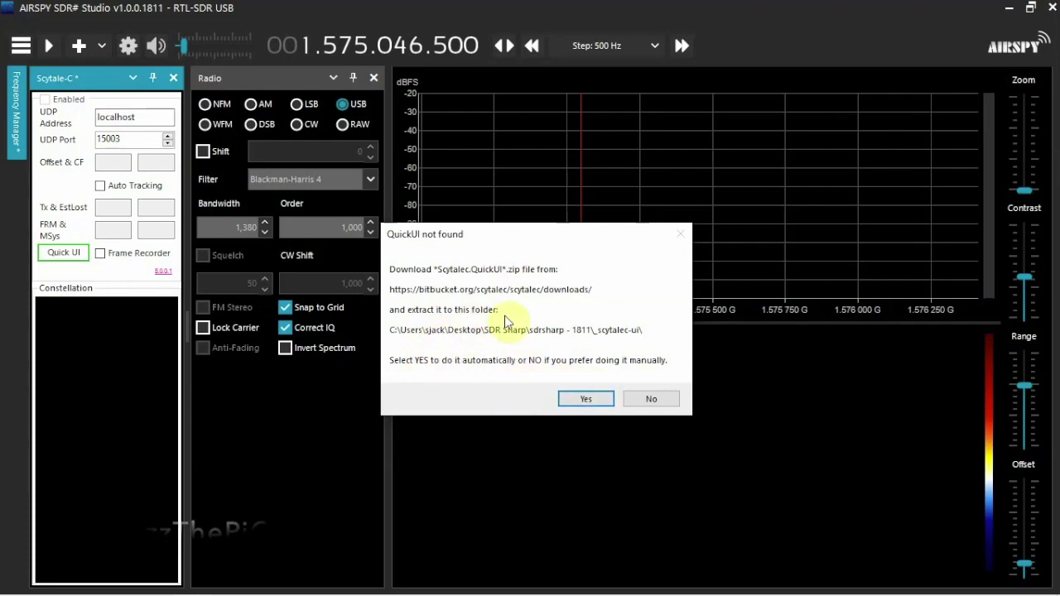
Step: Accept the automatic QuickUI install, then open Quick UI on its Messages view, moved to the right
click(586, 400)
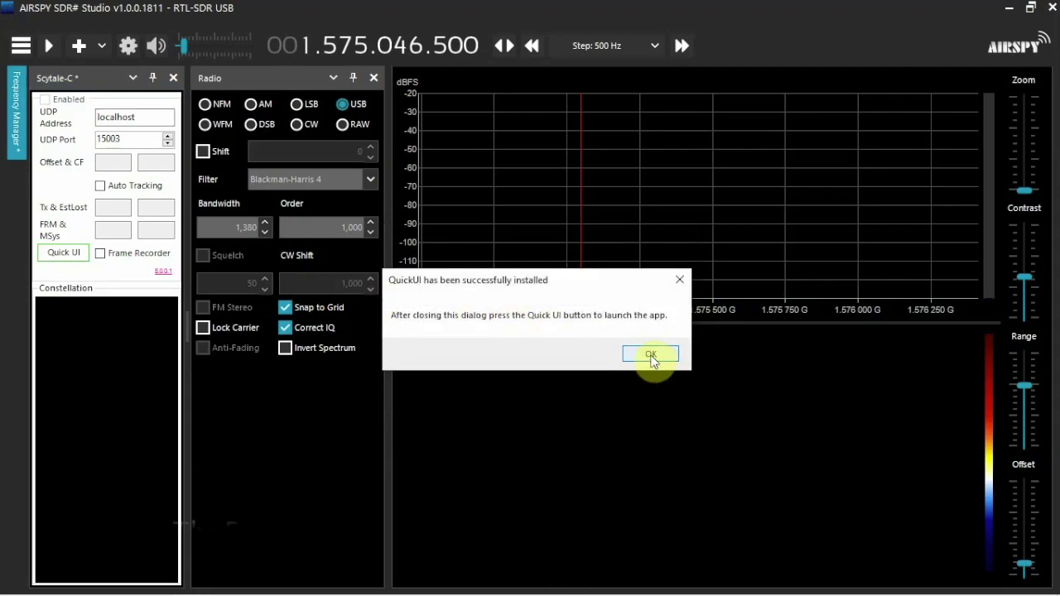
click(651, 355)
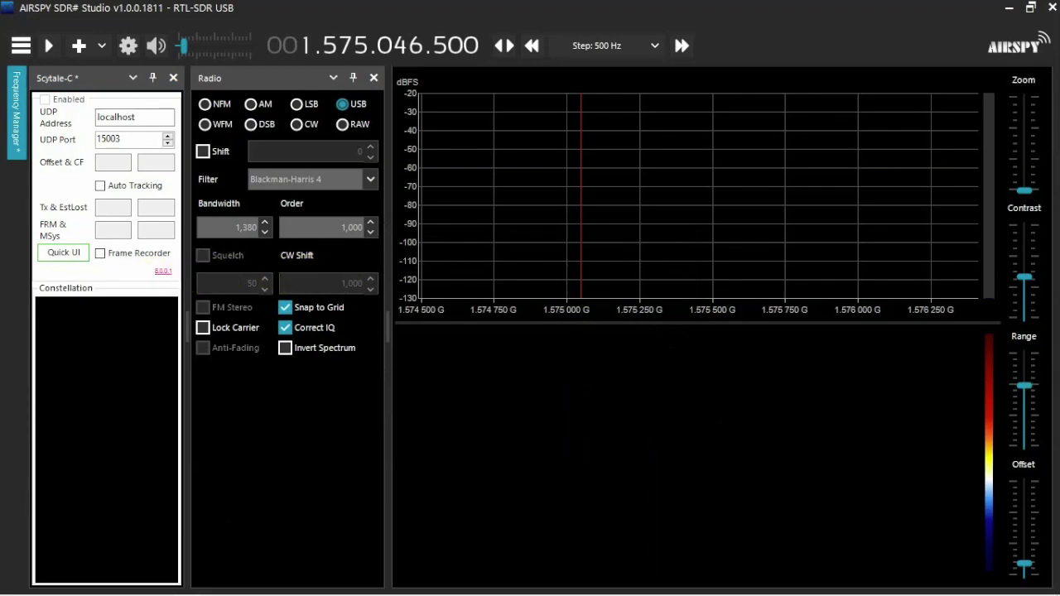
click(79, 258)
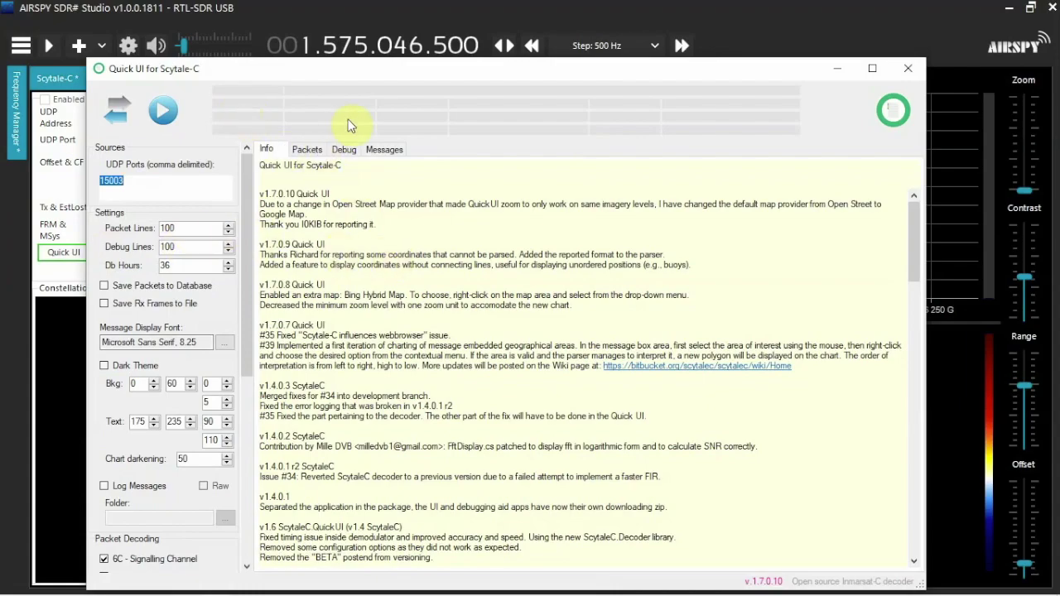
click(381, 149)
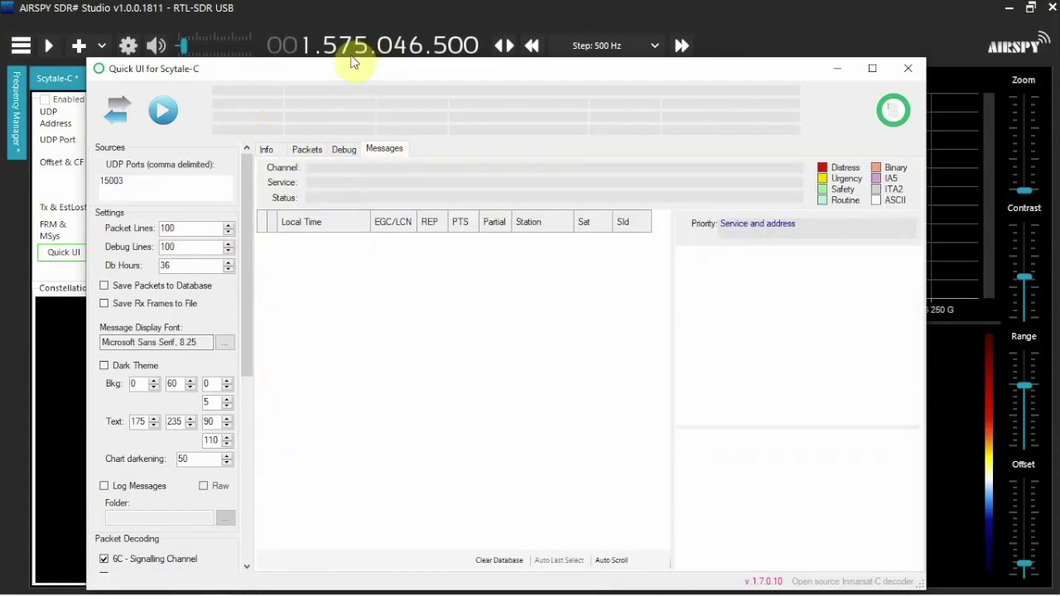
drag(352, 62, 876, 51)
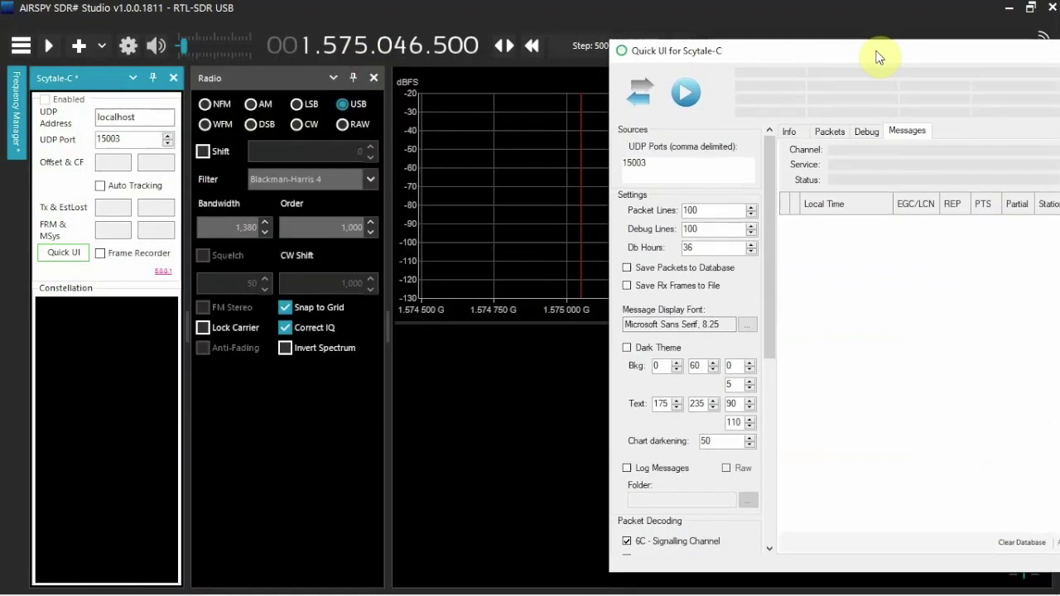